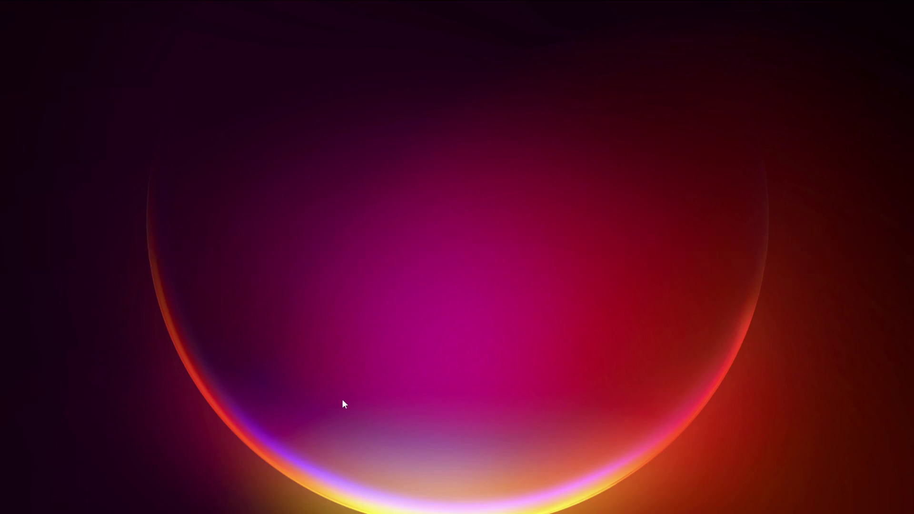
Restart Windows from the Alt+F4 Shut Down dialog and return to Steam's library.
{"action": "key", "text": "alt+F4"}
{"action": "left_click", "coordinate": [424, 202]}
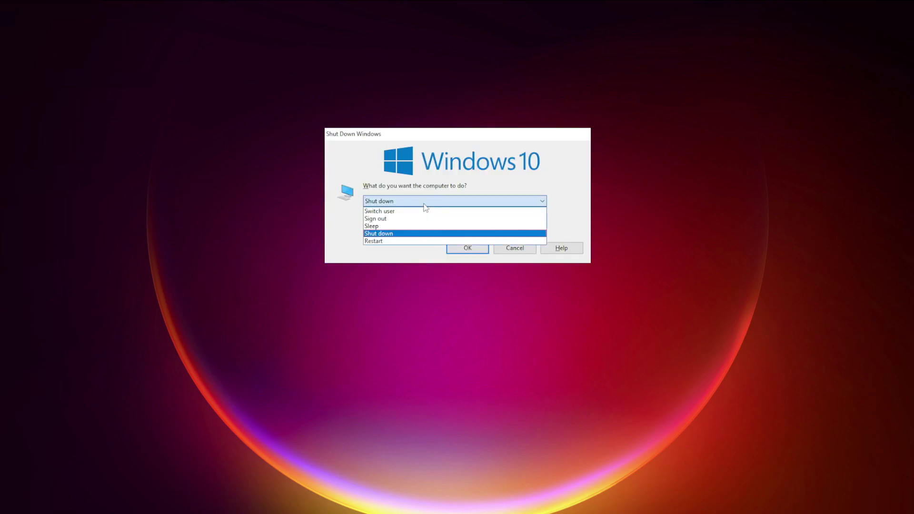
{"action": "left_click", "coordinate": [406, 241]}
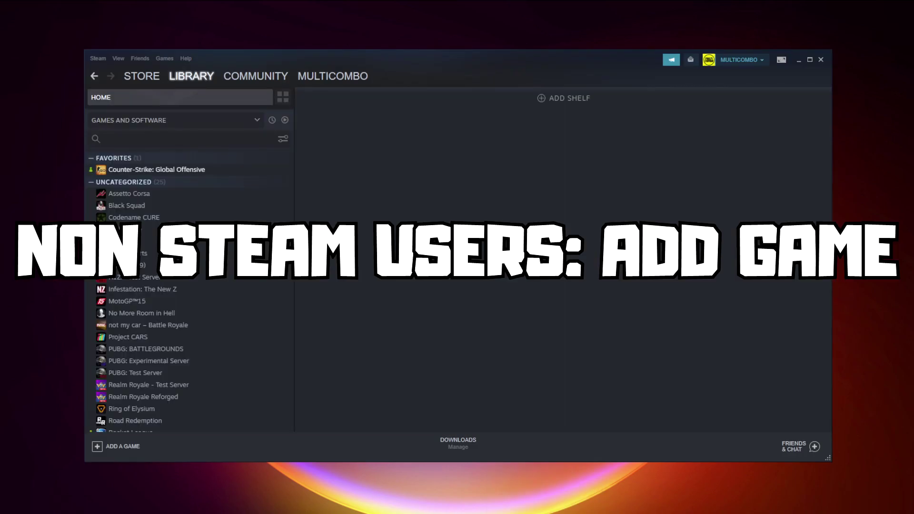
Add YOUR PROBLEMATIC GAME as a non-Steam game, bringing the Uncategorized count to 26.
{"action": "left_click", "coordinate": [121, 447]}
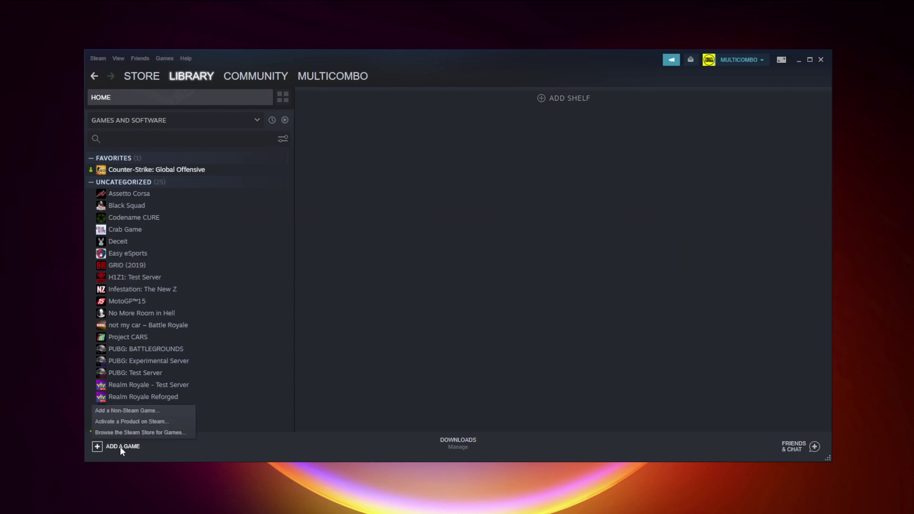
{"action": "left_click", "coordinate": [124, 411]}
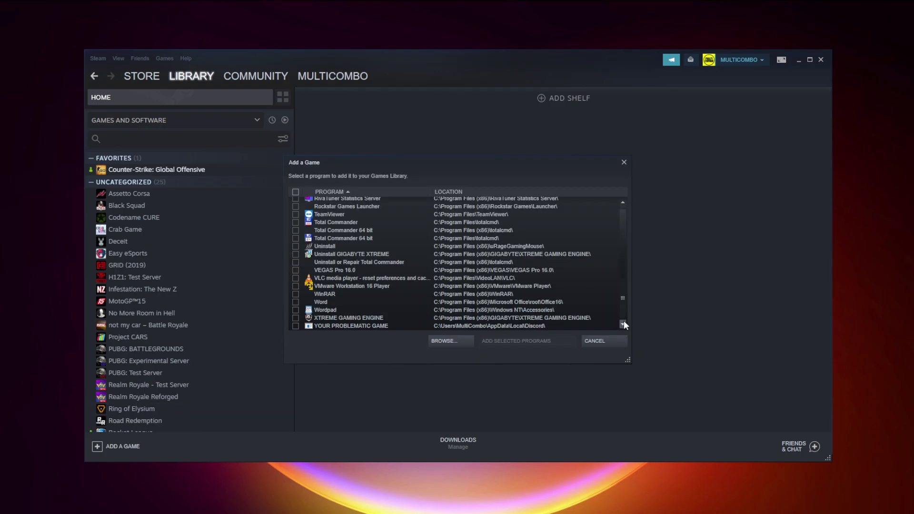
{"action": "left_click", "coordinate": [338, 326]}
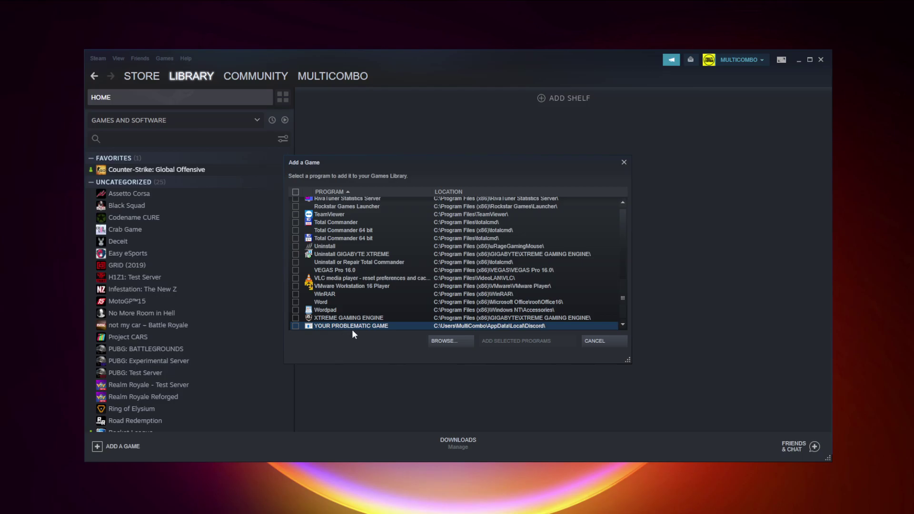
{"action": "left_click", "coordinate": [295, 326]}
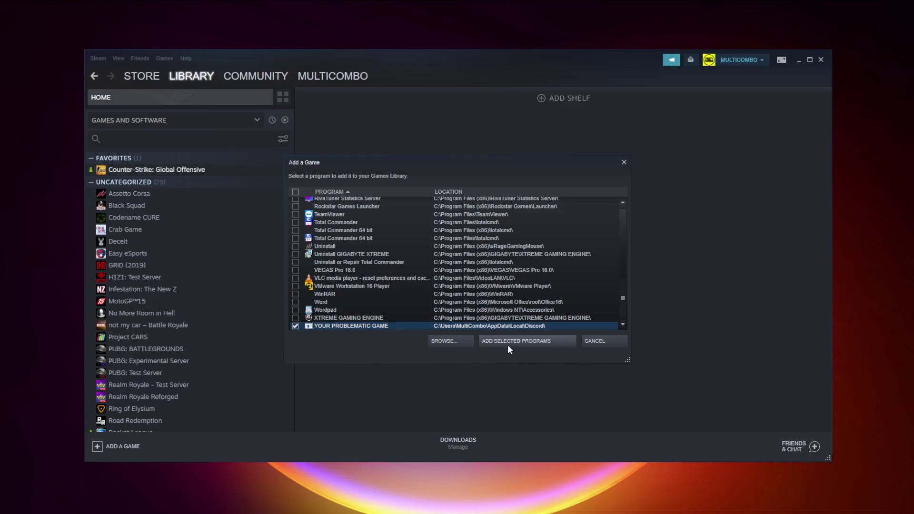
{"action": "left_click", "coordinate": [534, 344]}
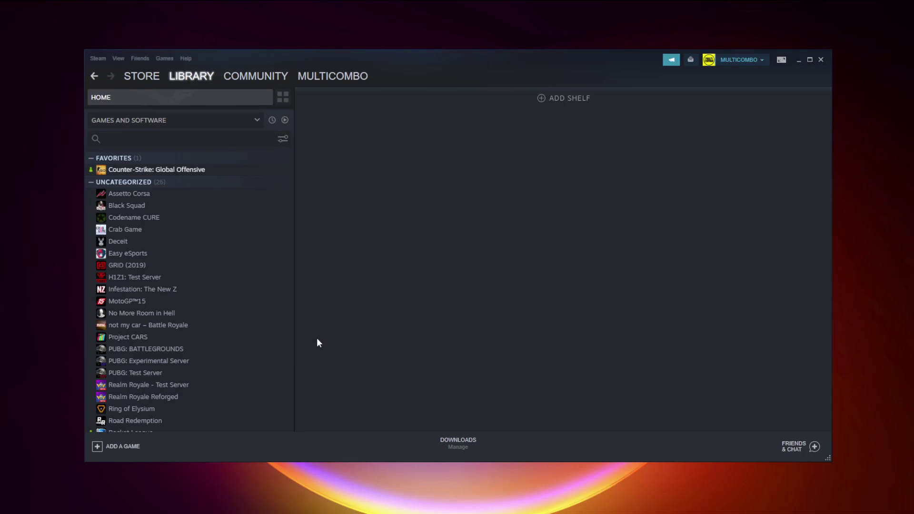
Select YOUR PROBLEMATIC GAME in the library and open Steam Settings on the Controller page.
{"action": "scroll", "coordinate": [265, 310], "scroll_direction": "down", "scroll_amount": 3}
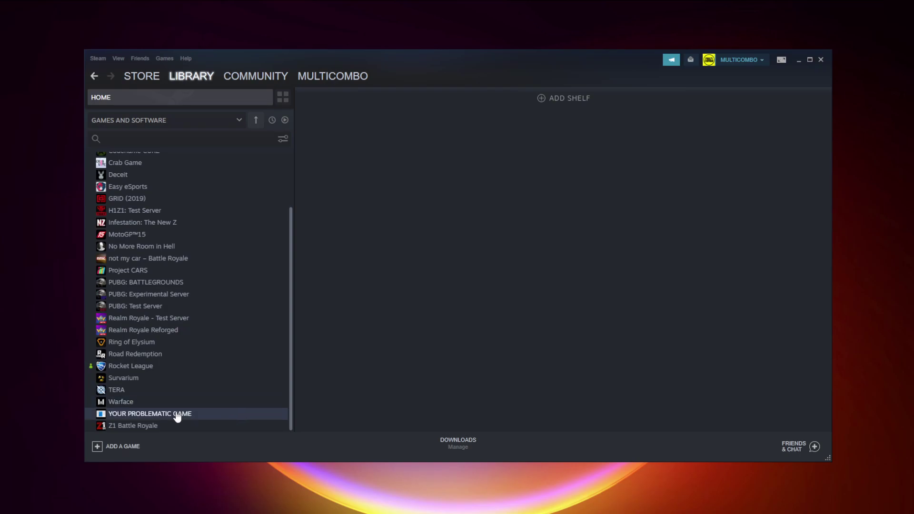
{"action": "left_click", "coordinate": [177, 414]}
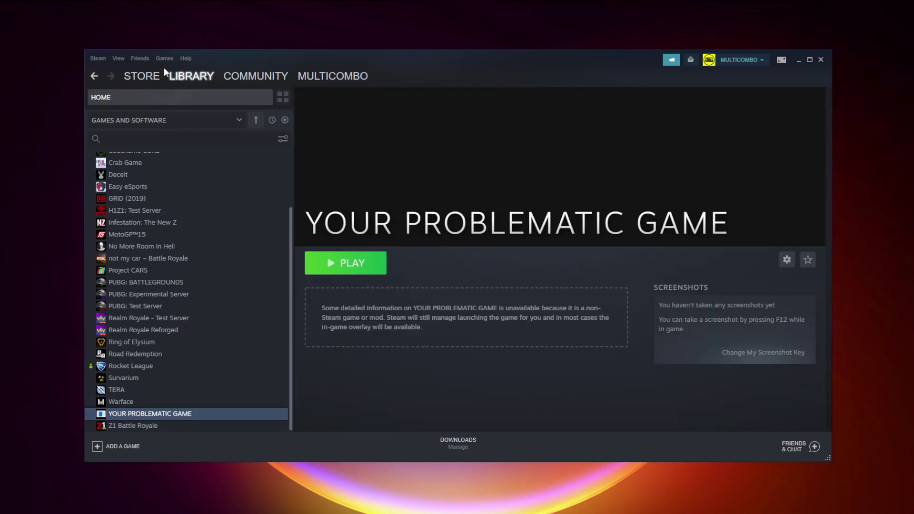
{"action": "left_click", "coordinate": [95, 58]}
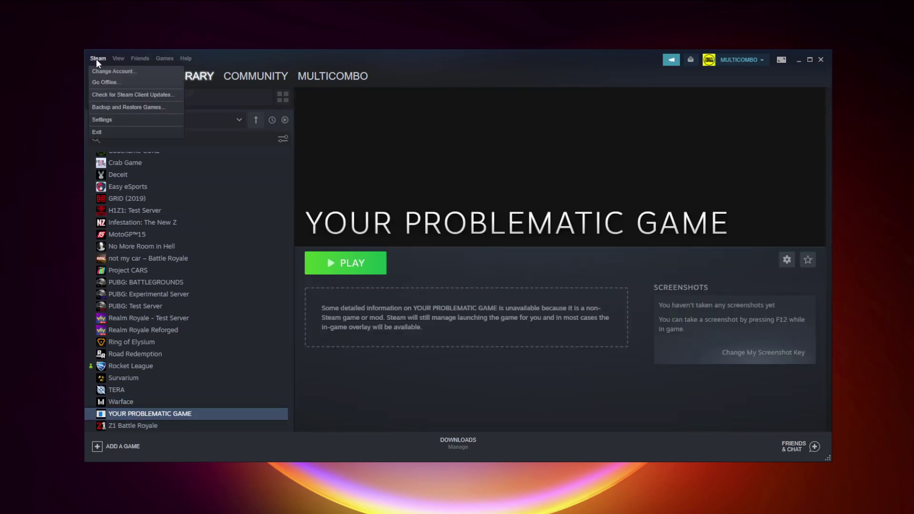
{"action": "left_click", "coordinate": [115, 119]}
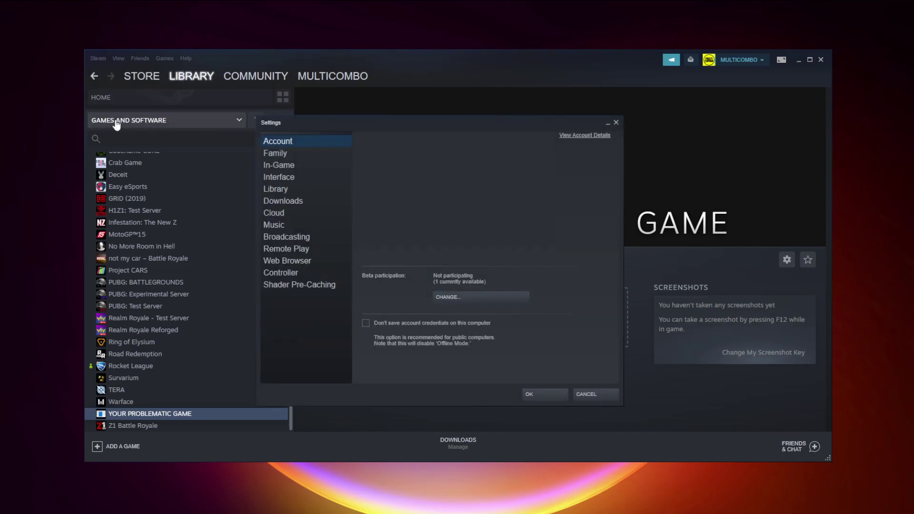
{"action": "left_click", "coordinate": [299, 274]}
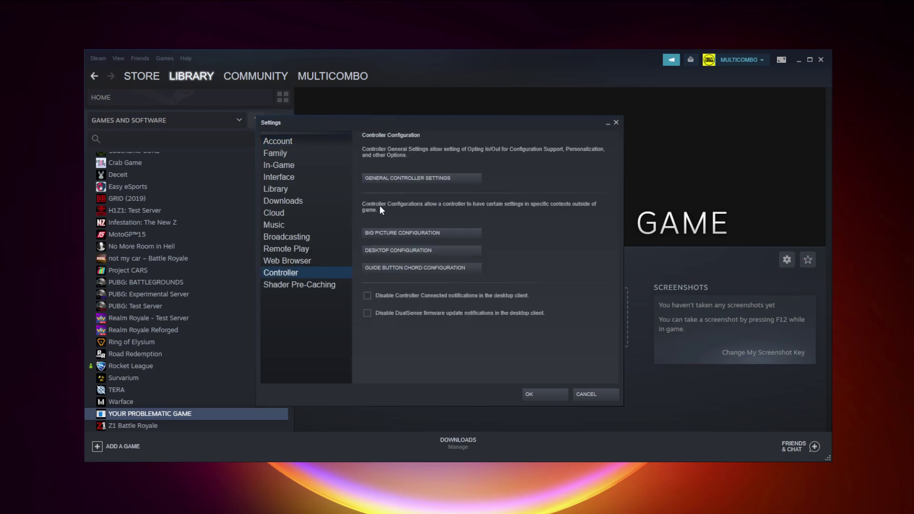
Enable Xbox Configuration Support and inspect the detected Xbox 360 Controller's calibration without changes.
{"action": "left_click", "coordinate": [423, 180]}
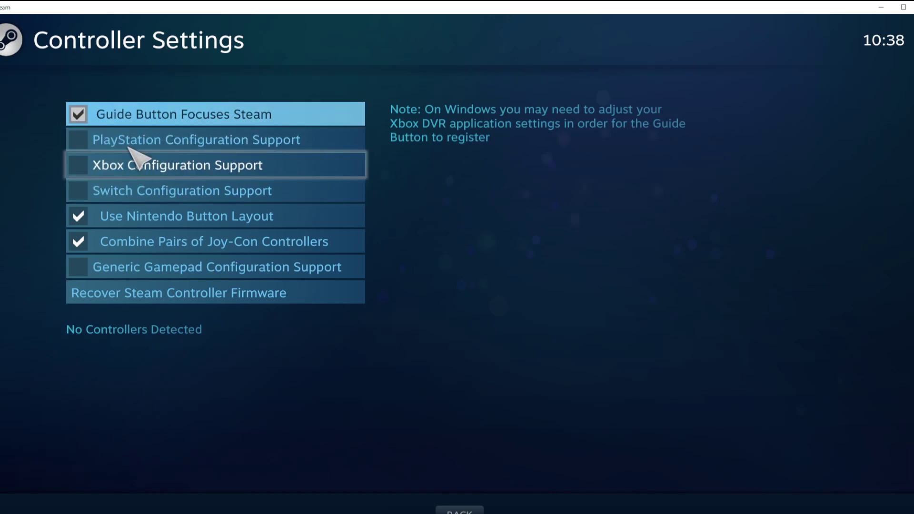
{"action": "left_click", "coordinate": [86, 165]}
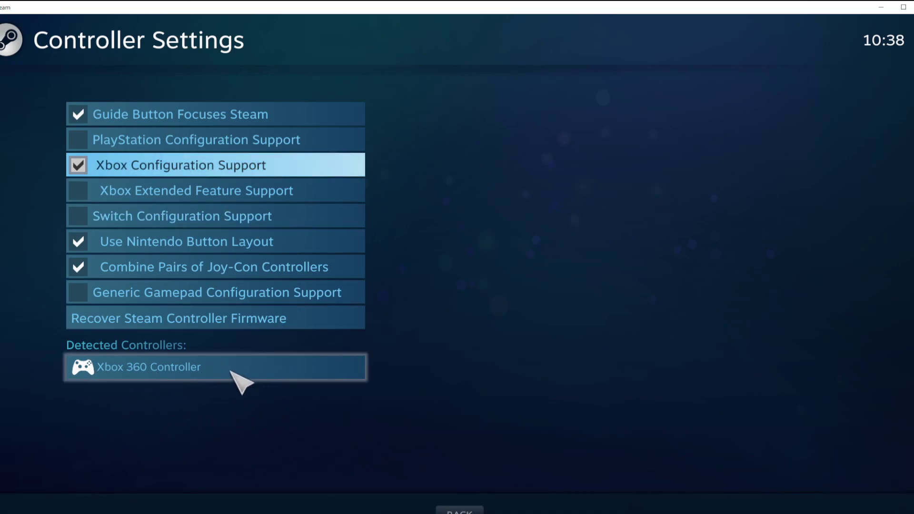
{"action": "left_click", "coordinate": [253, 372]}
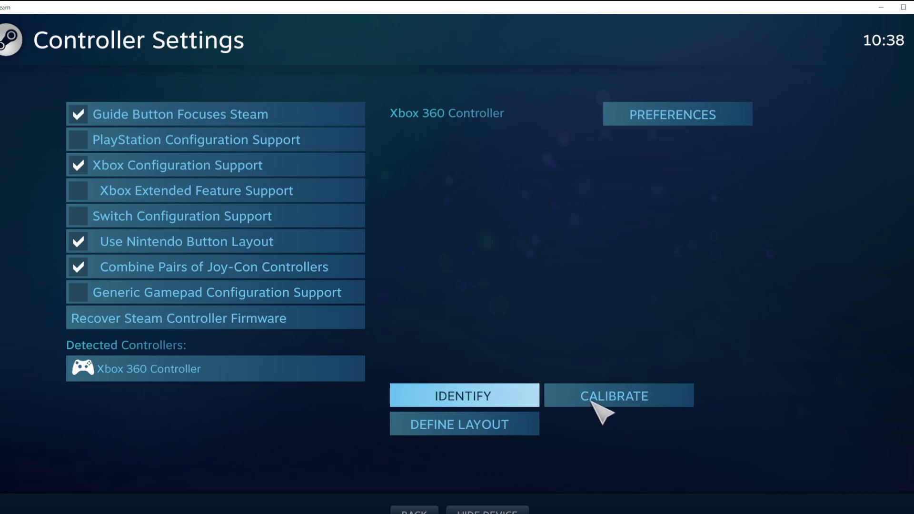
{"action": "left_click", "coordinate": [621, 401]}
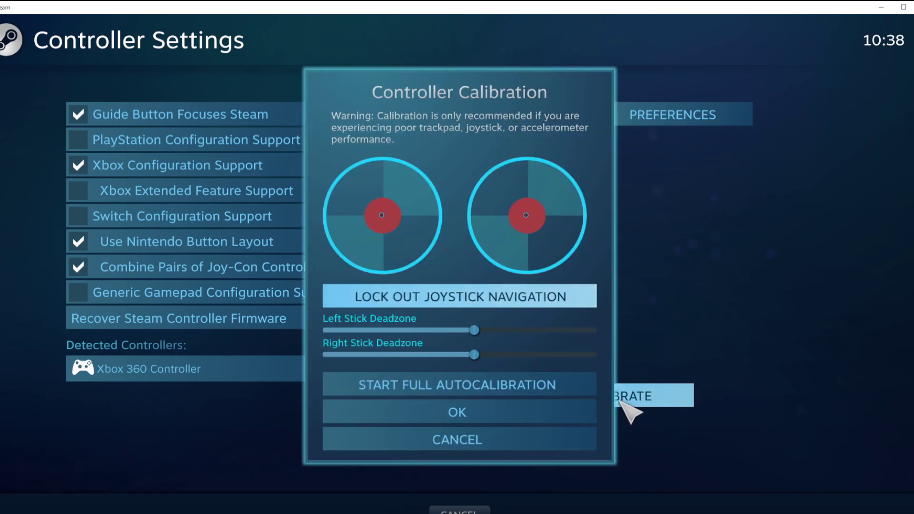
{"action": "key", "text": "Escape"}
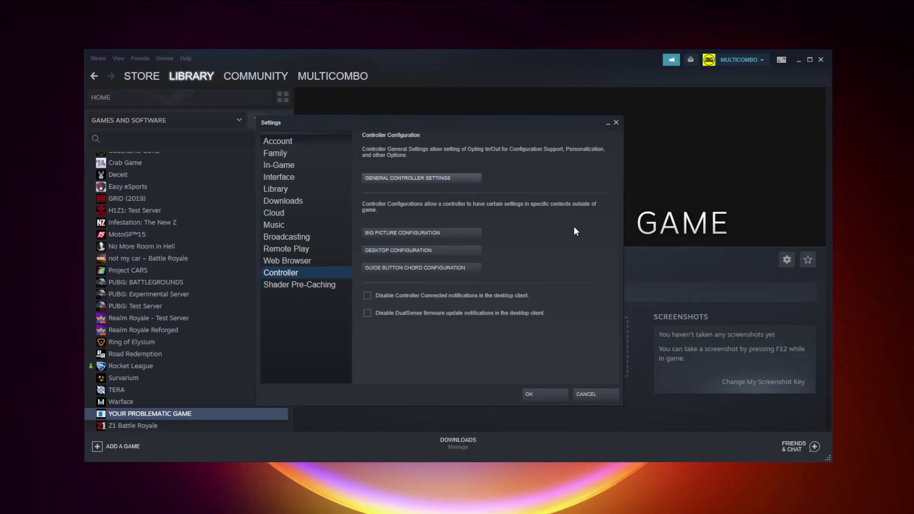
Confirm the Settings window with OK and switch Steam into Big Picture Mode.
{"action": "left_click", "coordinate": [544, 393]}
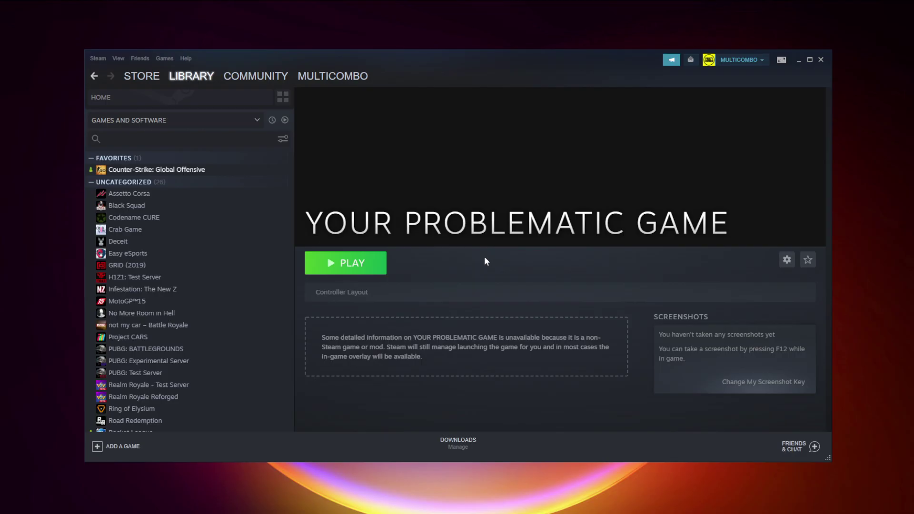
{"action": "left_click", "coordinate": [781, 60]}
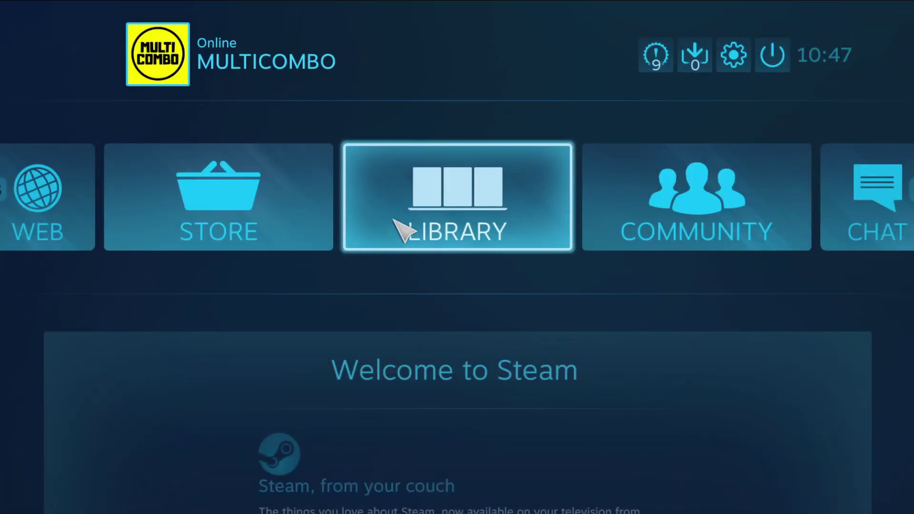
Open Counter-Strike: Global Offensive from the Big Picture library and reach its Controller Options.
{"action": "left_click", "coordinate": [468, 237]}
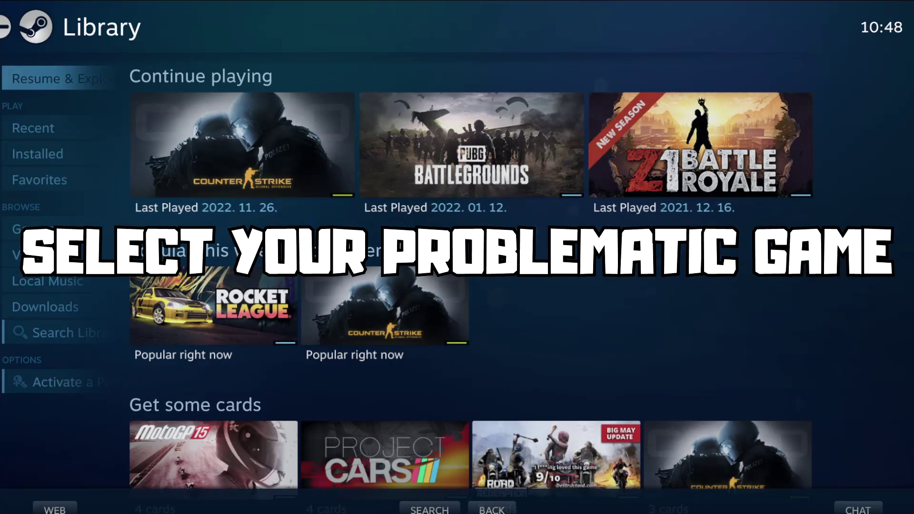
{"action": "left_click", "coordinate": [230, 187]}
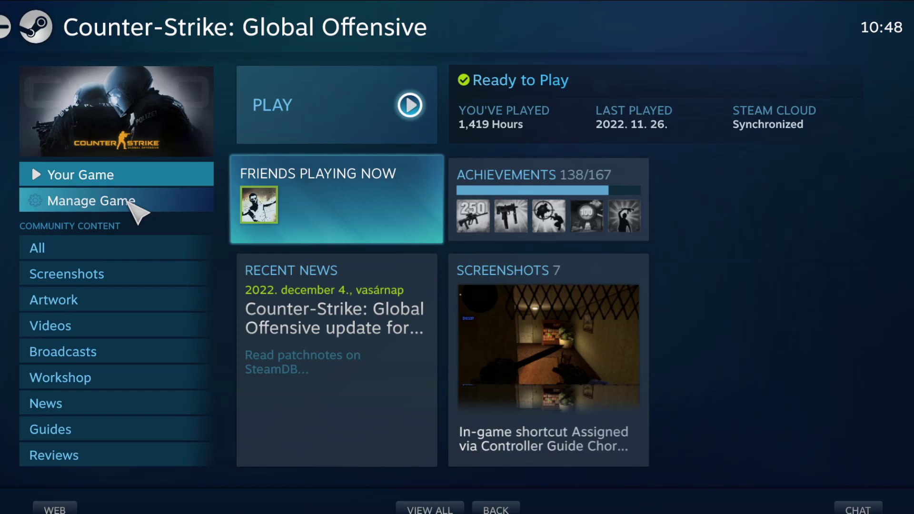
{"action": "left_click", "coordinate": [128, 200]}
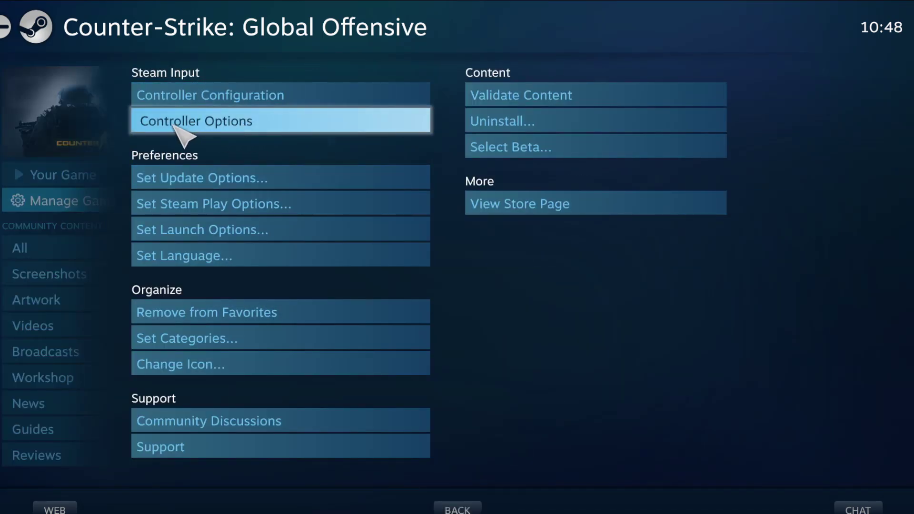
{"action": "left_click", "coordinate": [260, 121]}
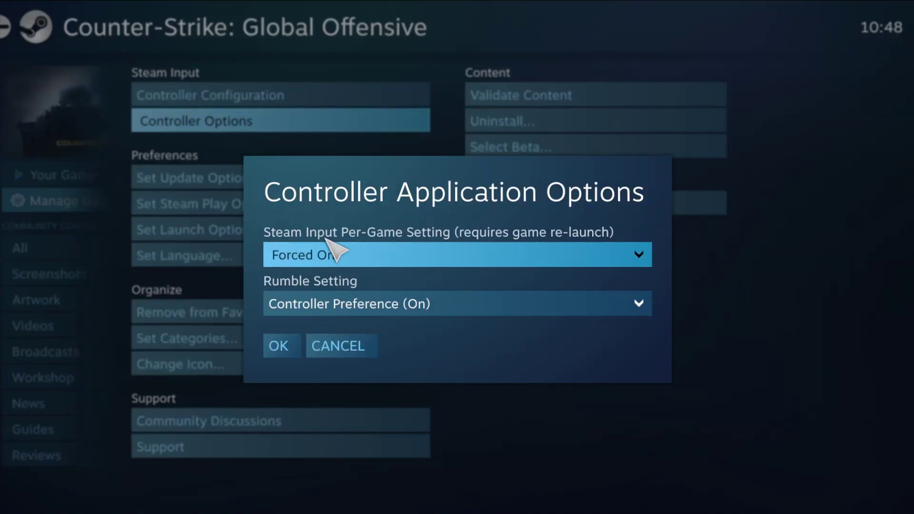
Set the Steam Input Per-Game Setting to Forced Off, confirm, and return to the game page.
{"action": "left_click", "coordinate": [440, 258]}
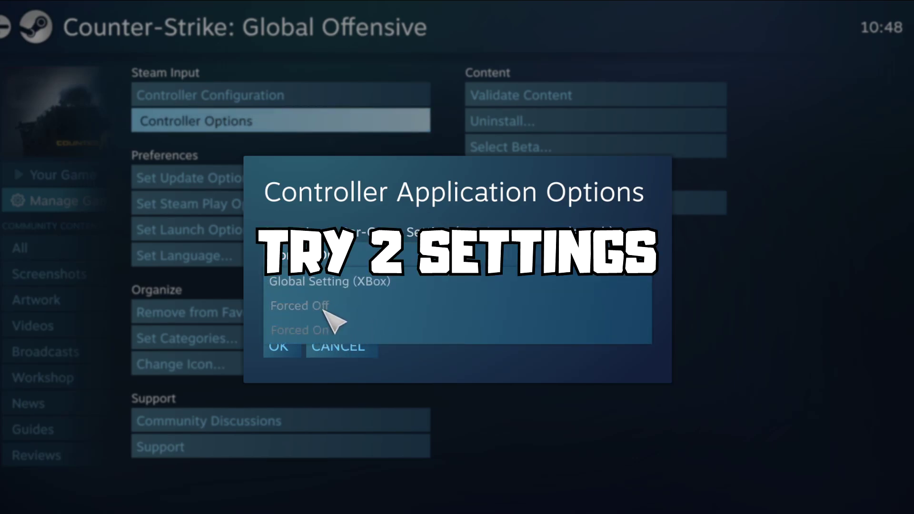
{"action": "left_click", "coordinate": [374, 307]}
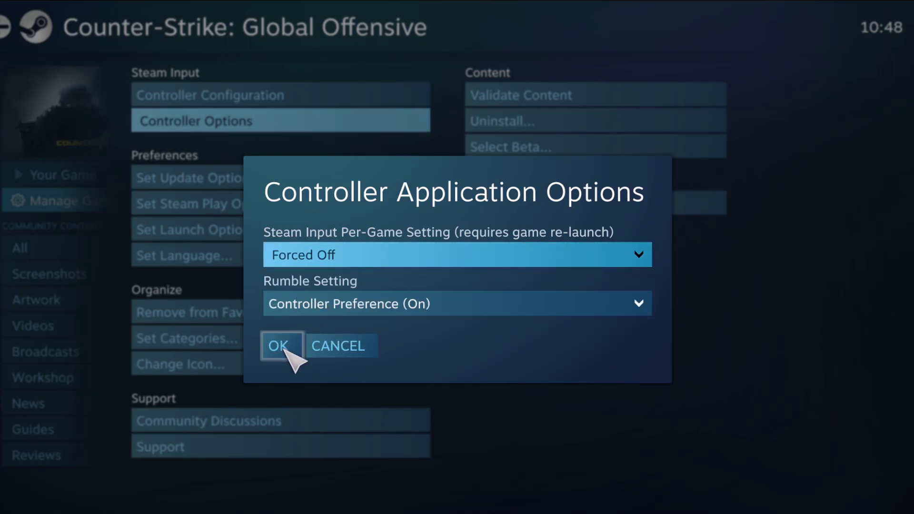
{"action": "left_click", "coordinate": [295, 352]}
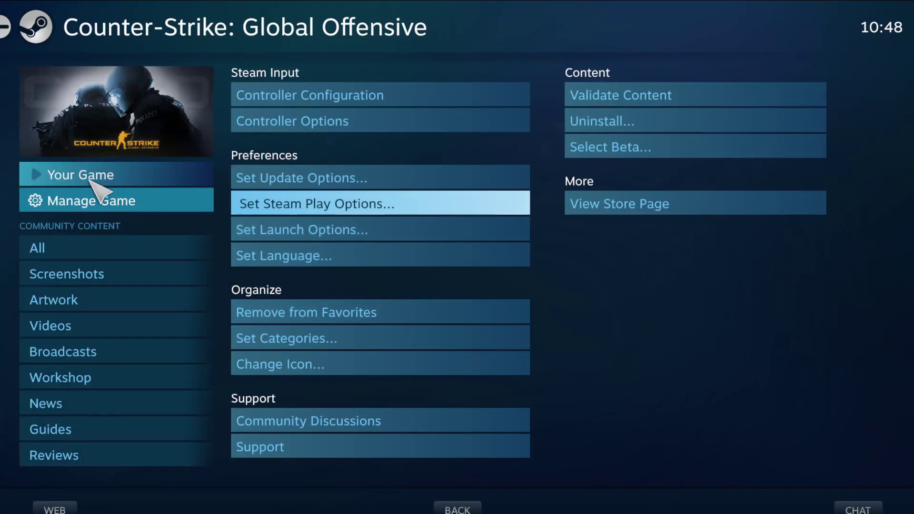
{"action": "left_click", "coordinate": [93, 178]}
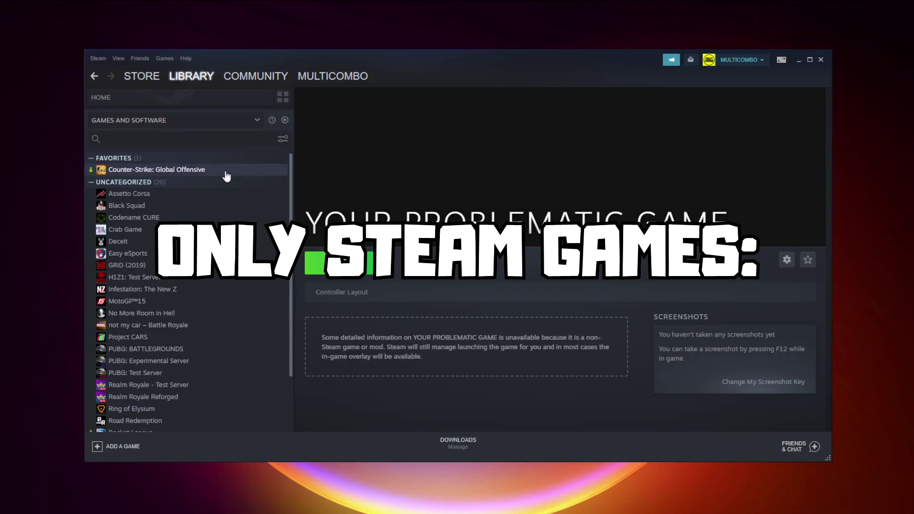
Set Counter-Strike: Global Offensive's Properties controller override to Disable Steam Input, then close Properties.
{"action": "right_click", "coordinate": [224, 171]}
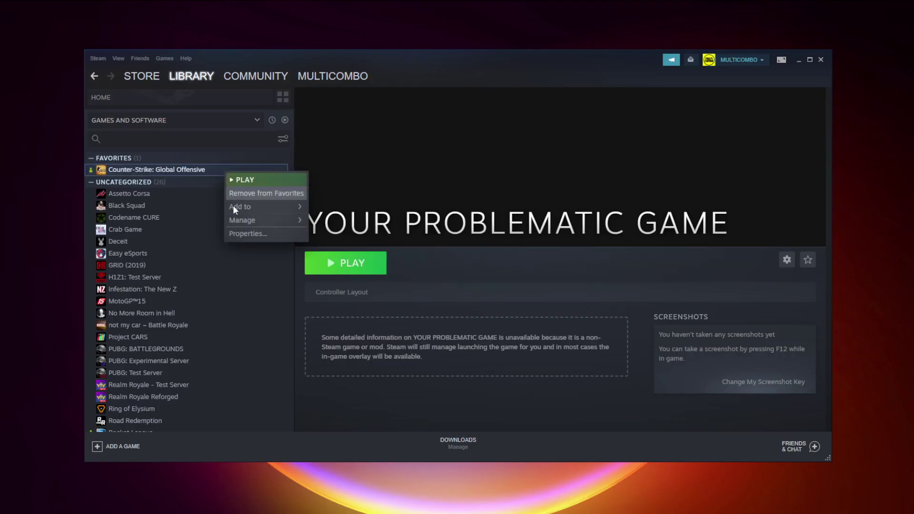
{"action": "left_click", "coordinate": [270, 232]}
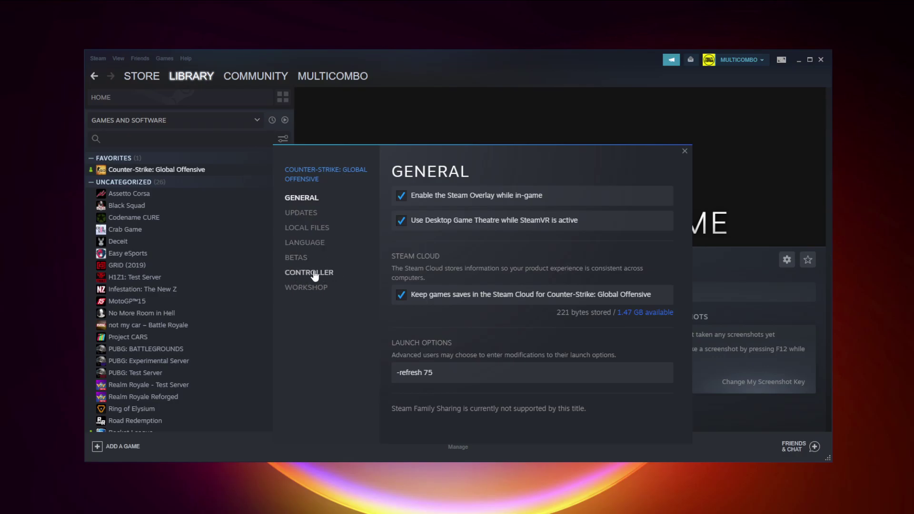
{"action": "left_click", "coordinate": [311, 273]}
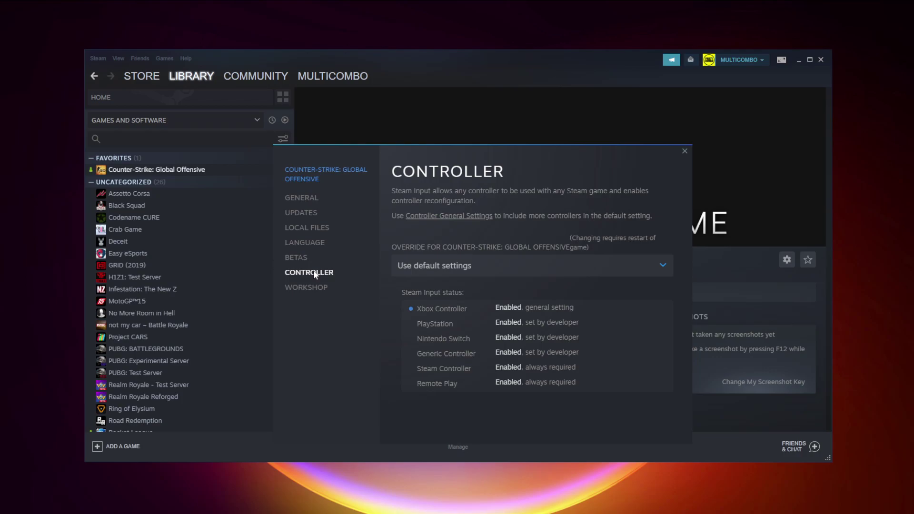
{"action": "left_click", "coordinate": [468, 271]}
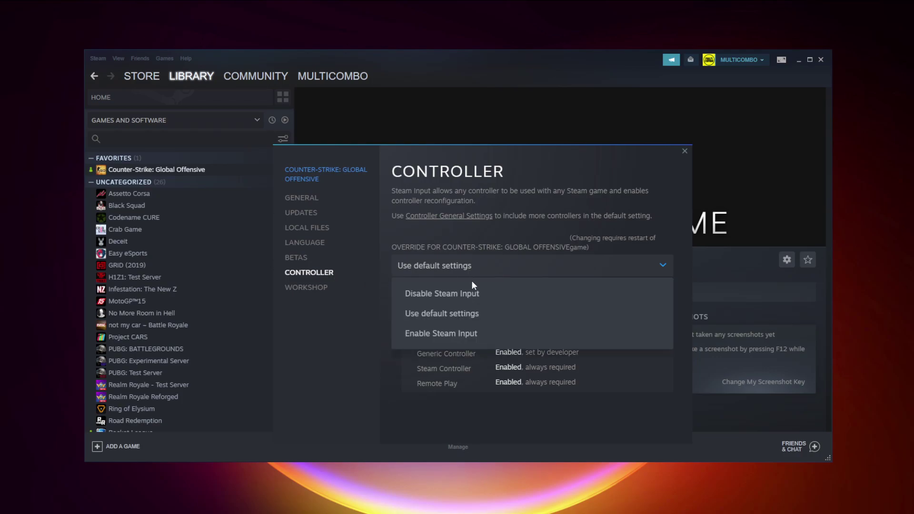
{"action": "left_click", "coordinate": [462, 295]}
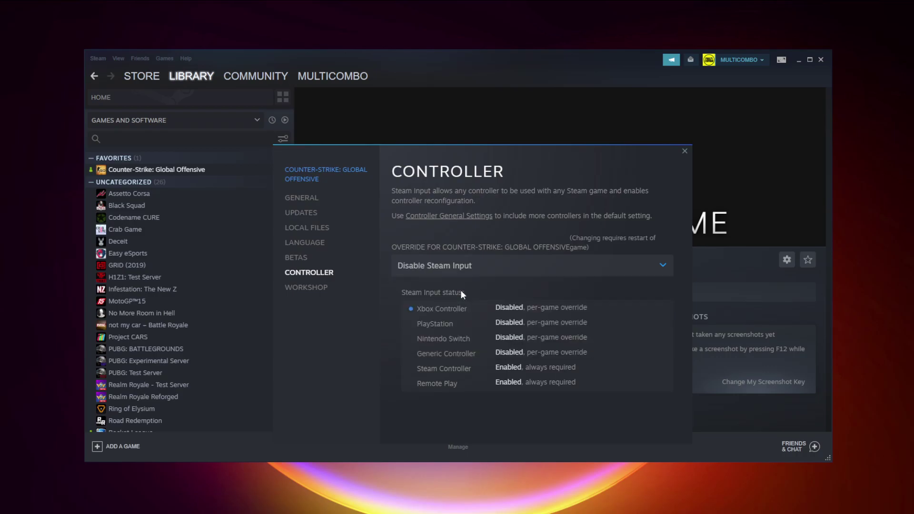
{"action": "left_click", "coordinate": [685, 150]}
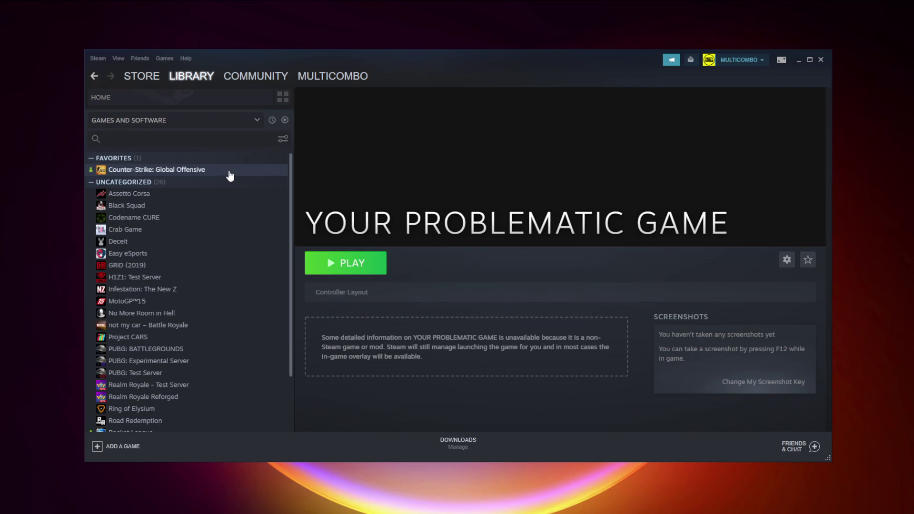
Change Counter-Strike: Global Offensive's Properties controller override to Enable Steam Input.
{"action": "right_click", "coordinate": [229, 172]}
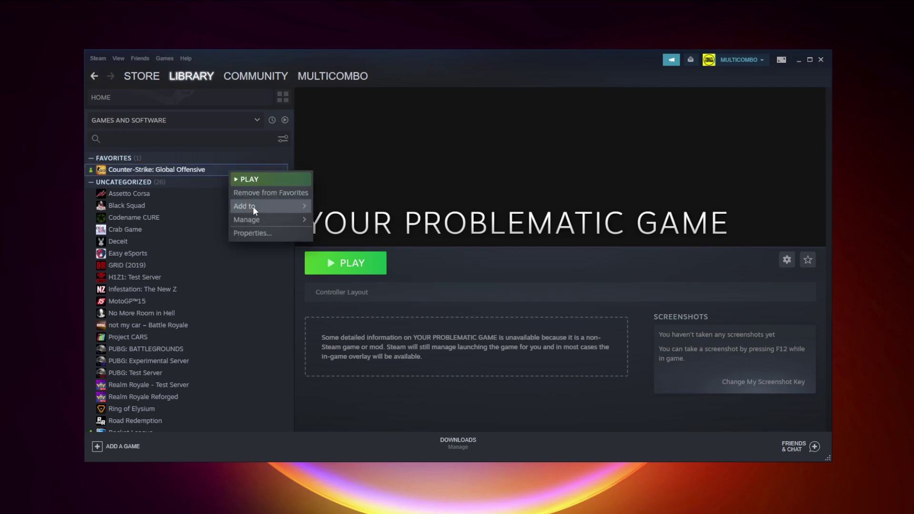
{"action": "left_click", "coordinate": [264, 232]}
{"action": "left_click", "coordinate": [339, 277]}
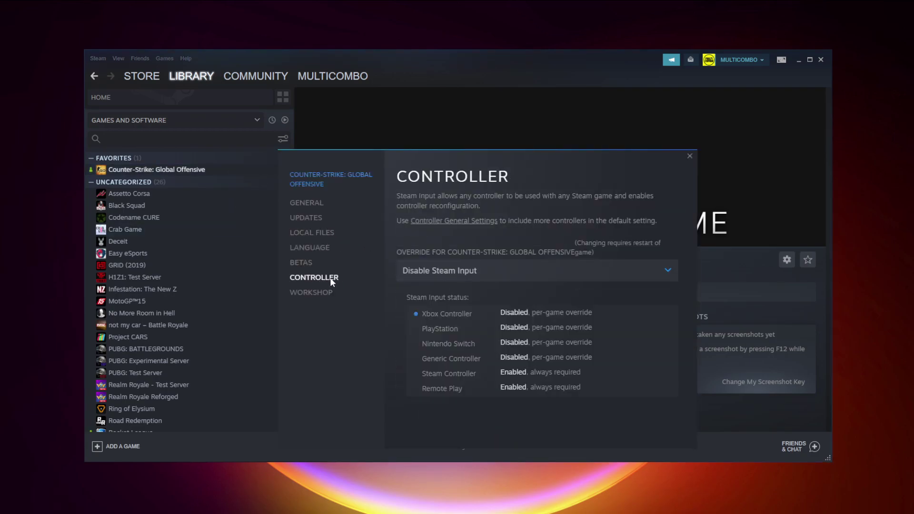
{"action": "left_click", "coordinate": [464, 270]}
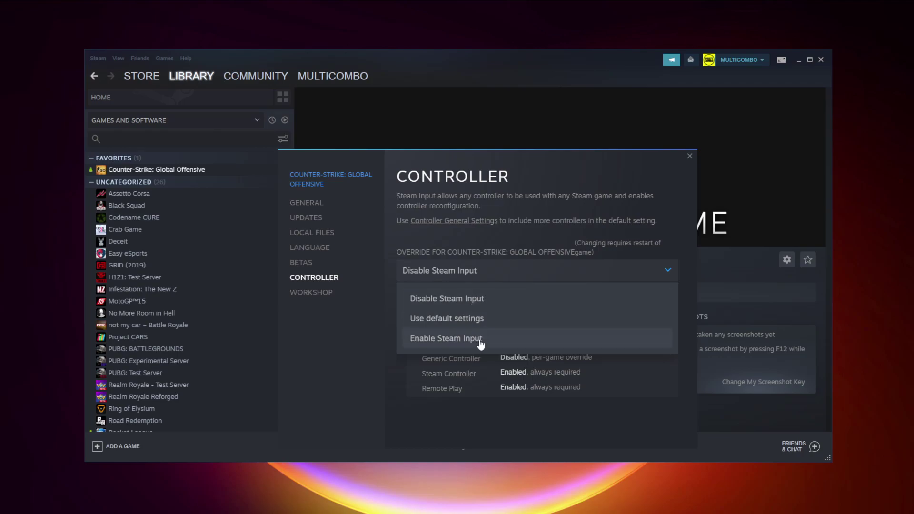
{"action": "left_click", "coordinate": [506, 343]}
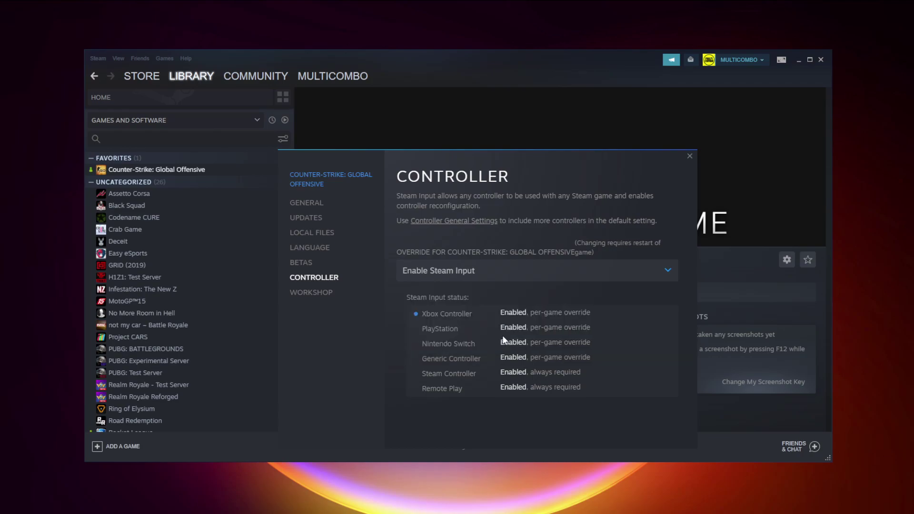